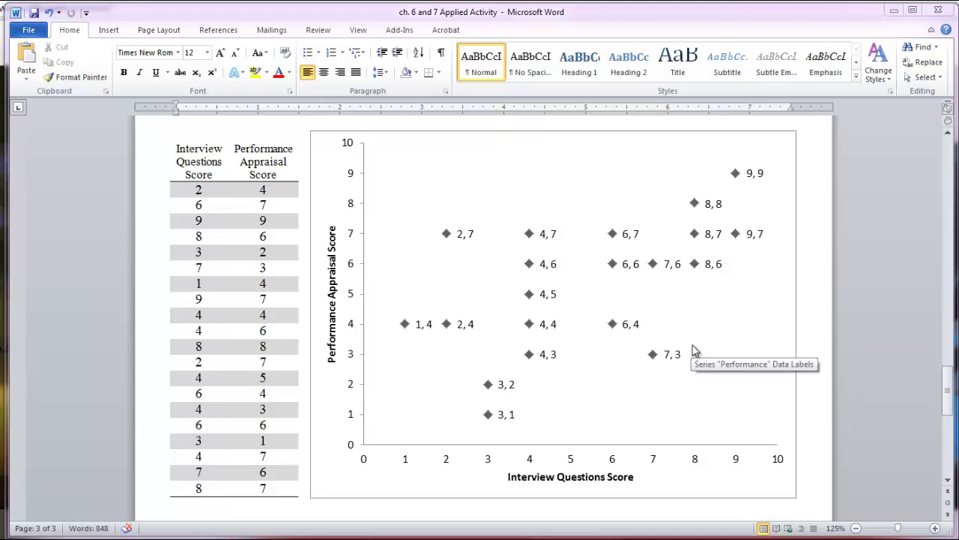
# Draw a vertical line at about 8 on the Interview Questions Score axis, extending above 10
pyautogui.scroll(-3, 808, 327)
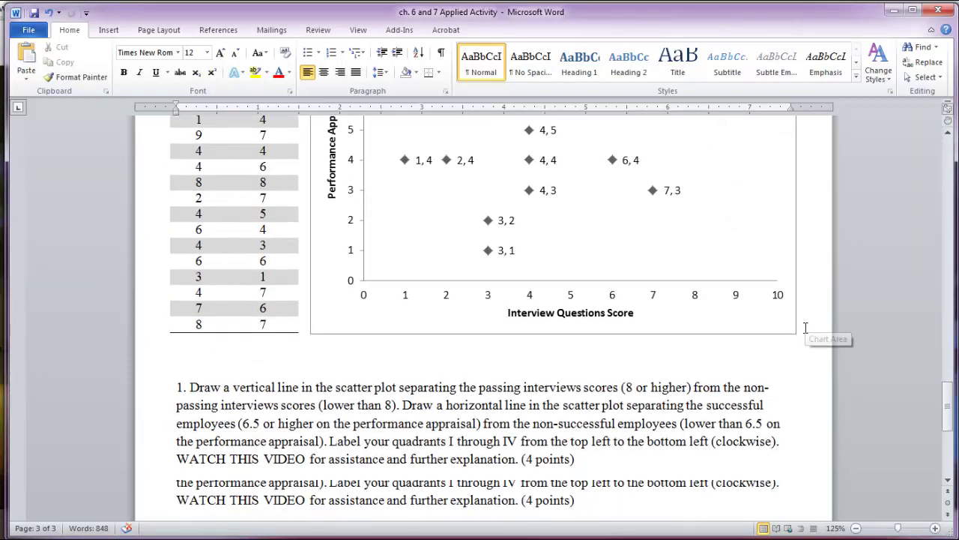
pyautogui.scroll(-3, 806, 328)
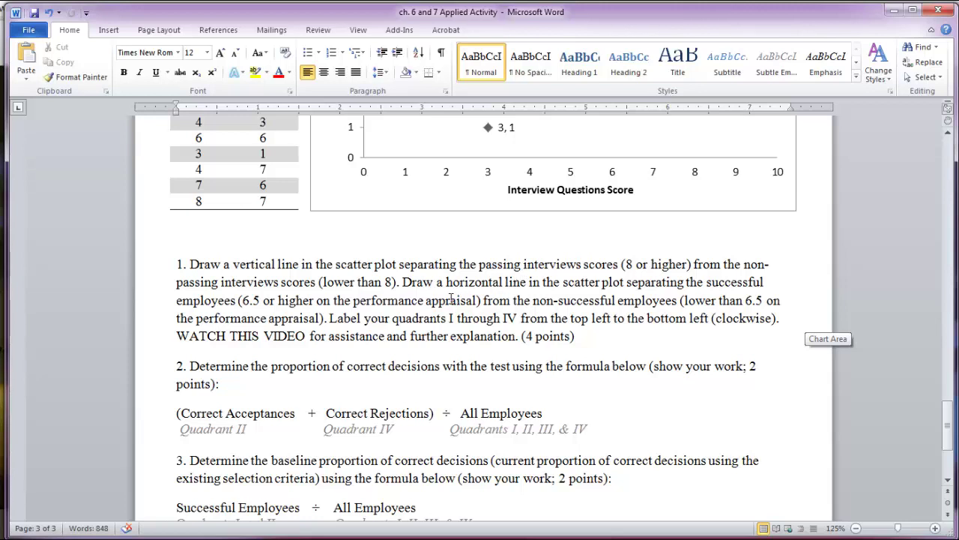
pyautogui.scroll(4, 459, 313)
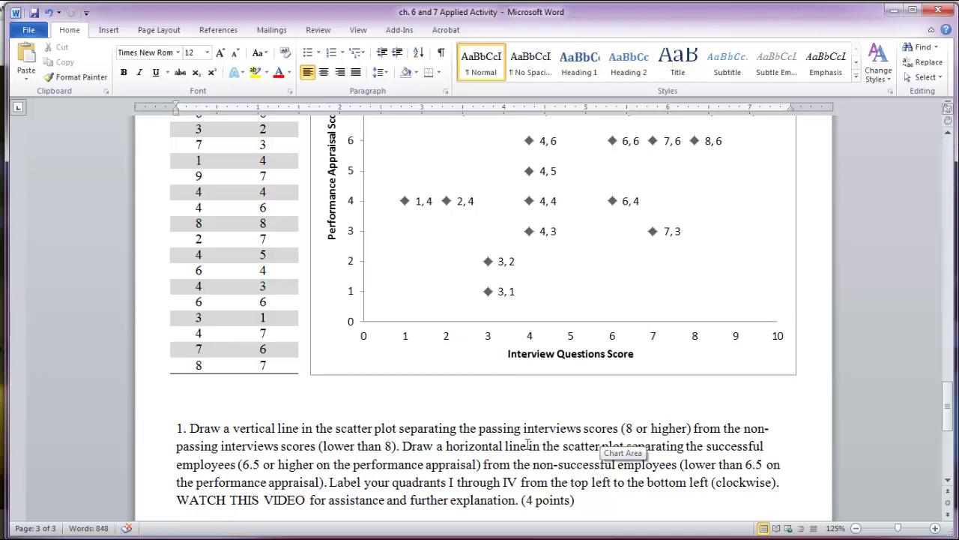
pyautogui.scroll(4, 633, 453)
pyautogui.scroll(-1, 630, 448)
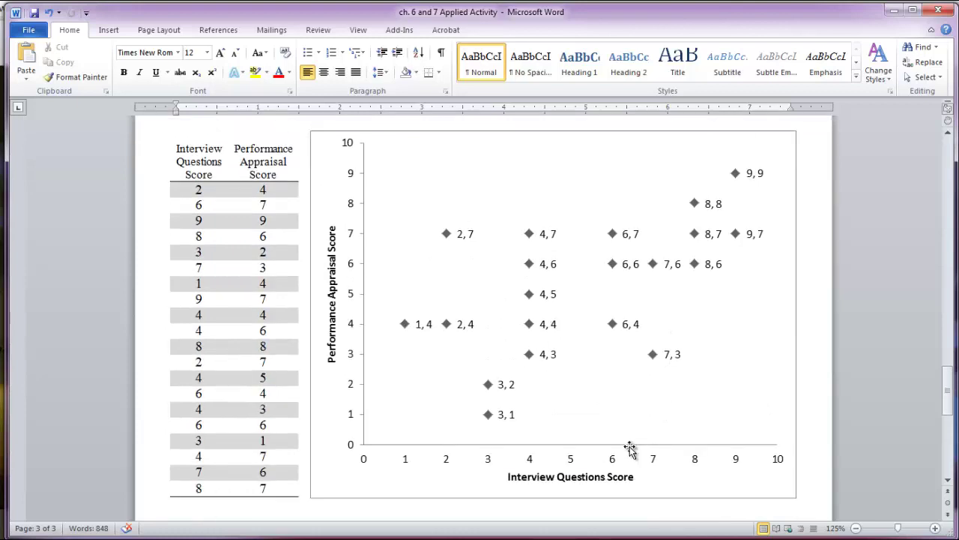
pyautogui.click(117, 31)
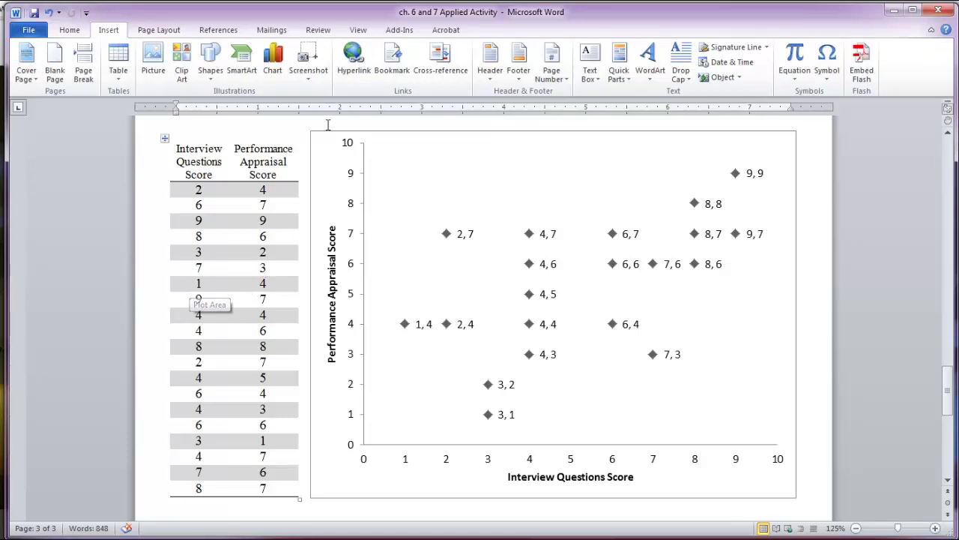
pyautogui.click(210, 60)
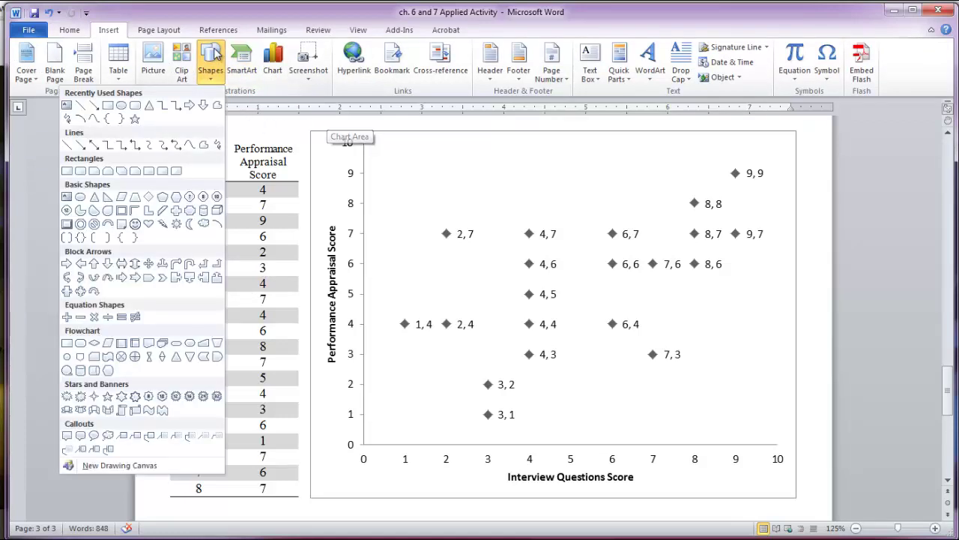
pyautogui.click(81, 106)
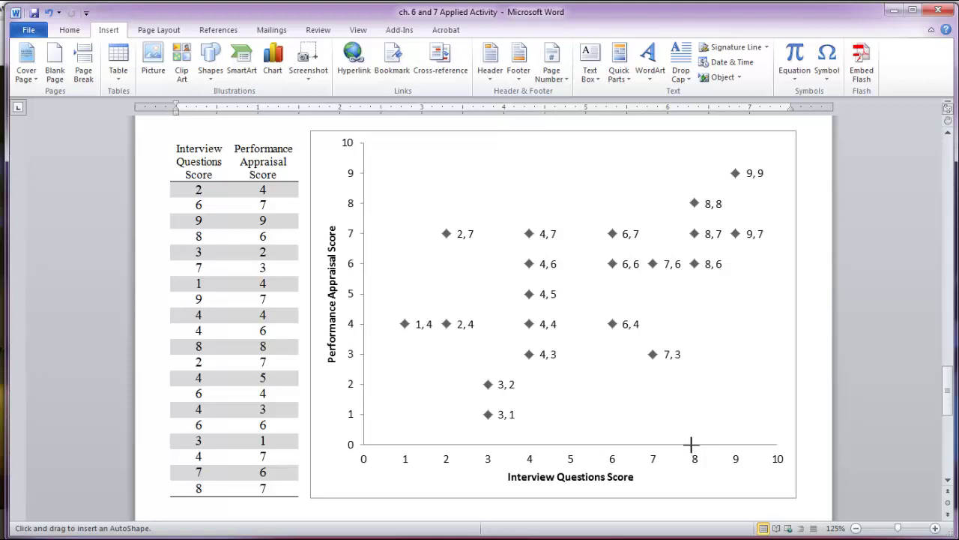
pyautogui.moveTo(691, 444); pyautogui.dragTo(692, 143)
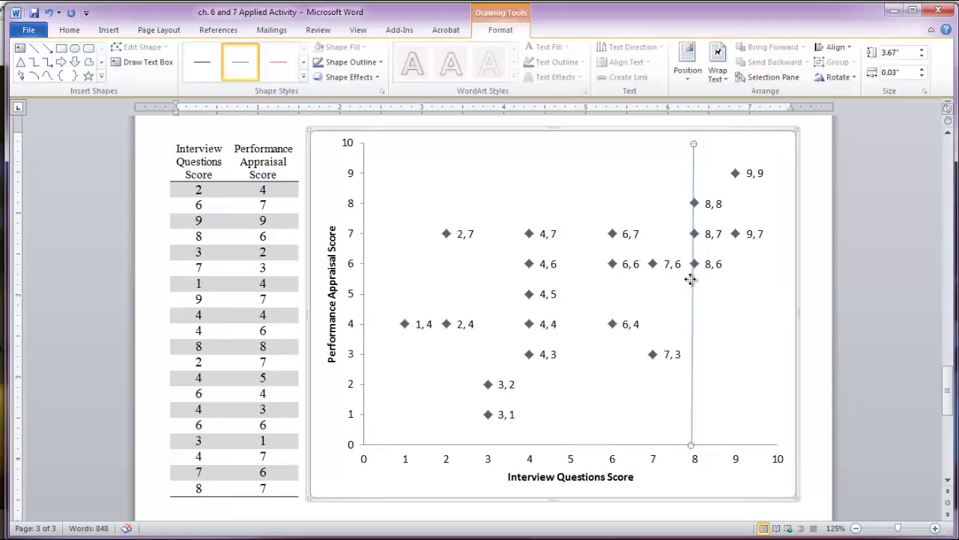
pyautogui.moveTo(689, 280); pyautogui.dragTo(689, 281)
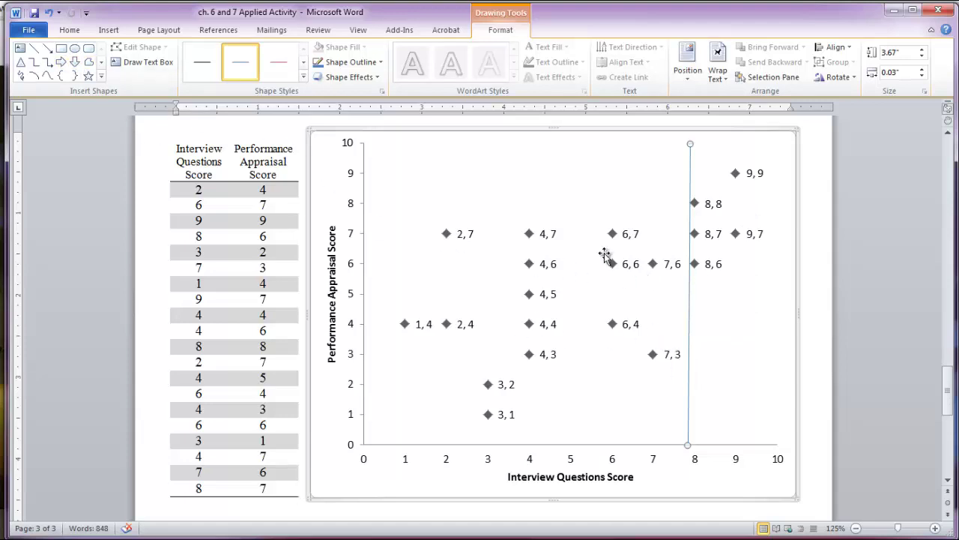
pyautogui.moveTo(690, 149); pyautogui.dragTo(688, 135)
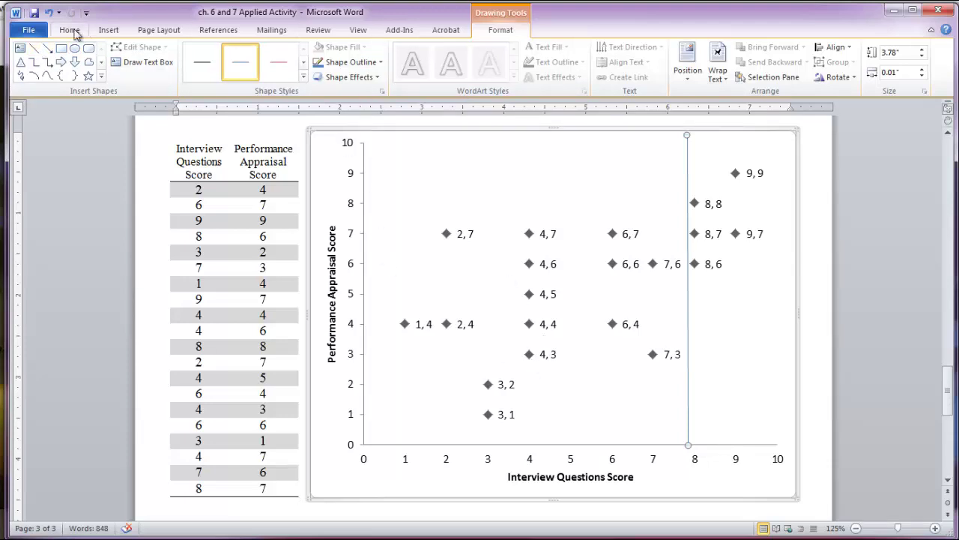
# Draw a horizontal line across the scatter plot at an appraisal score of 6.5
pyautogui.click(112, 31)
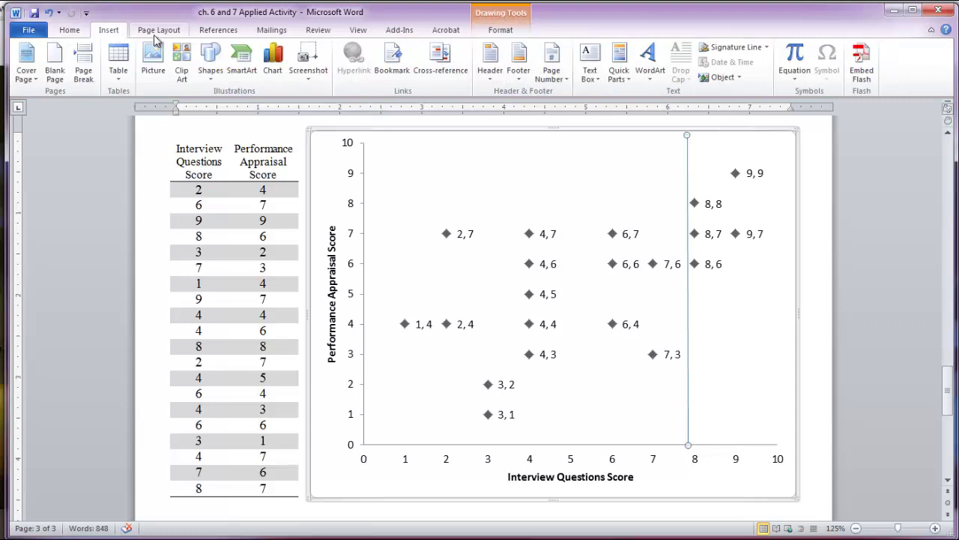
pyautogui.click(211, 62)
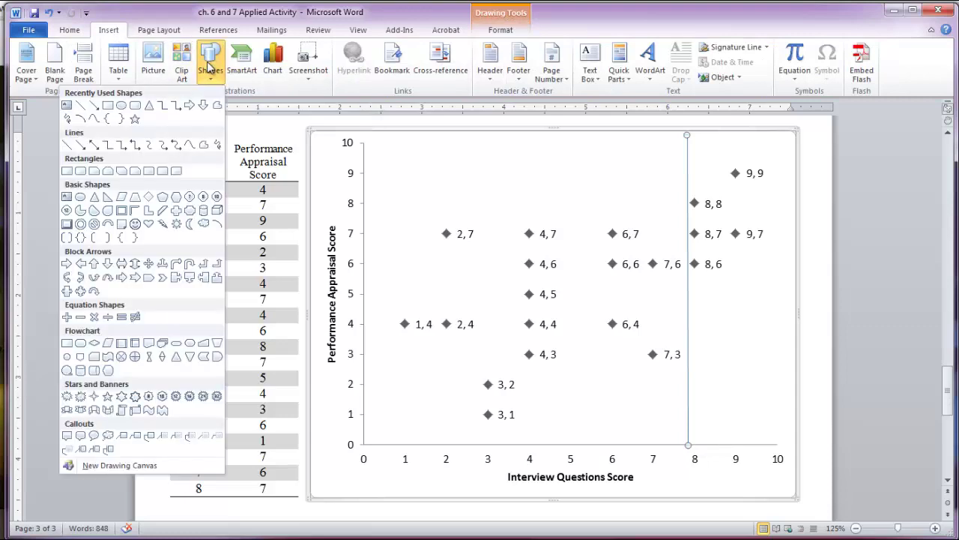
pyautogui.click(81, 105)
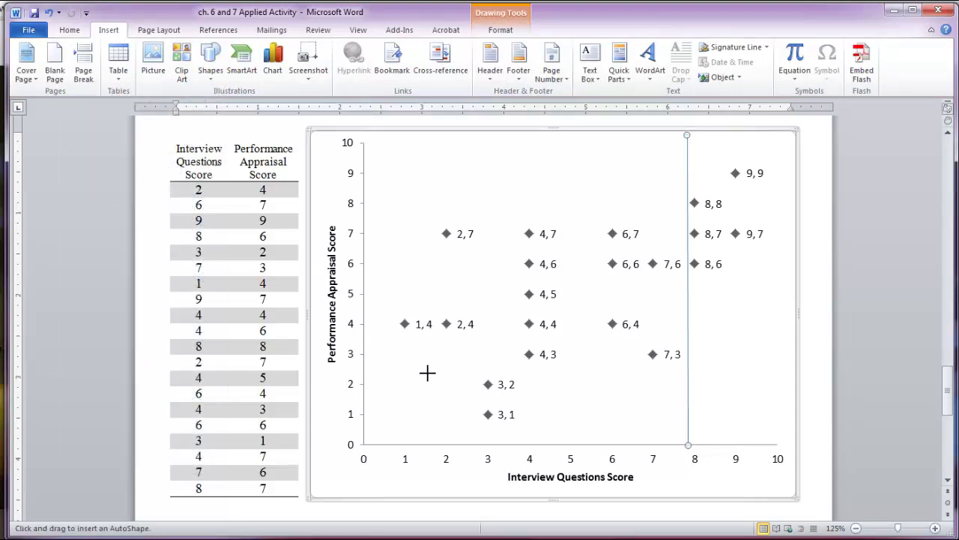
pyautogui.scroll(-5, 428, 373)
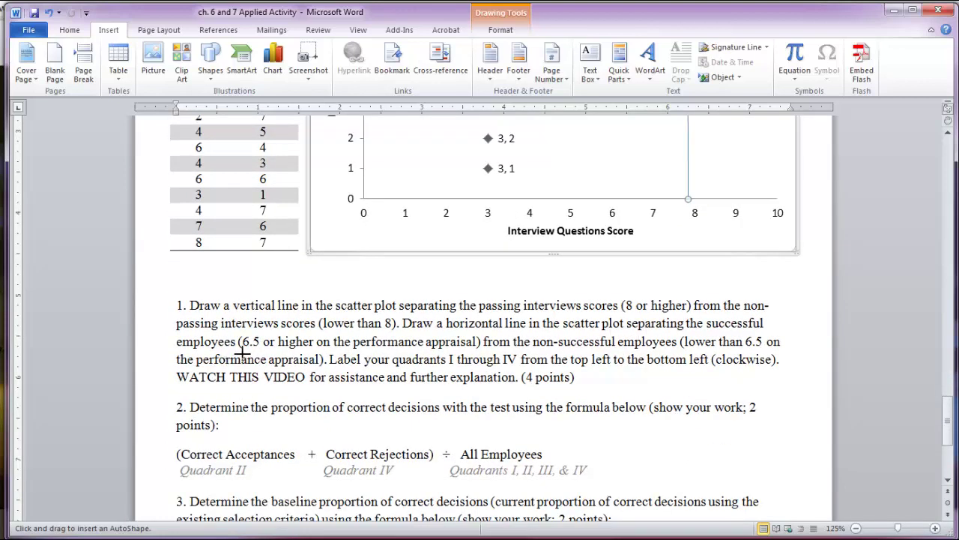
pyautogui.scroll(5, 455, 408)
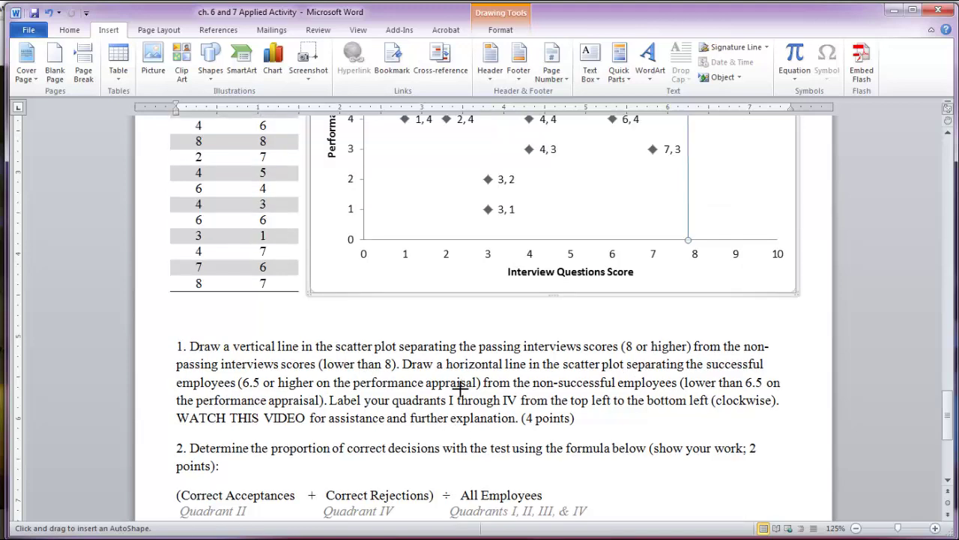
pyautogui.scroll(2, 455, 409)
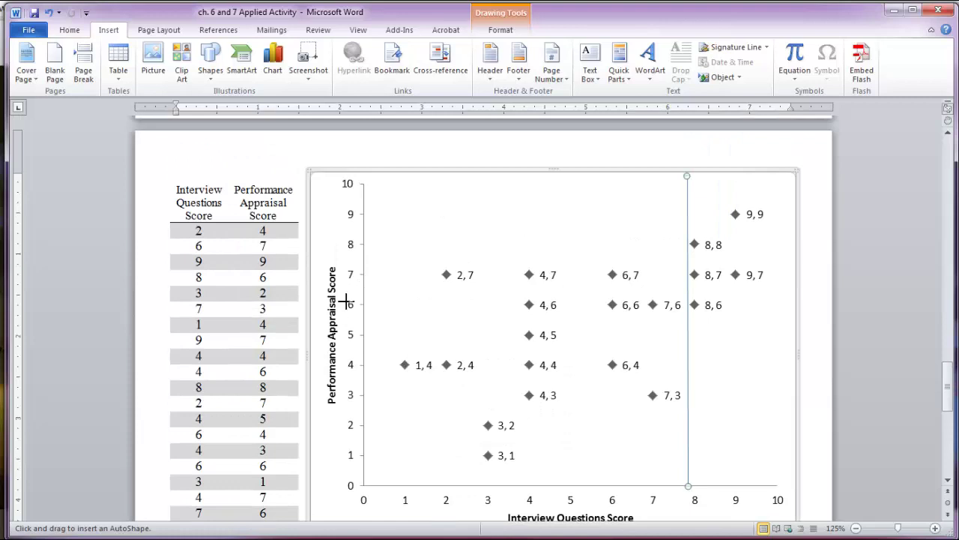
pyautogui.moveTo(363, 290)
pyautogui.mouseDown()
pyautogui.moveTo(727, 278)
pyautogui.moveTo(792, 290)
pyautogui.mouseUp()
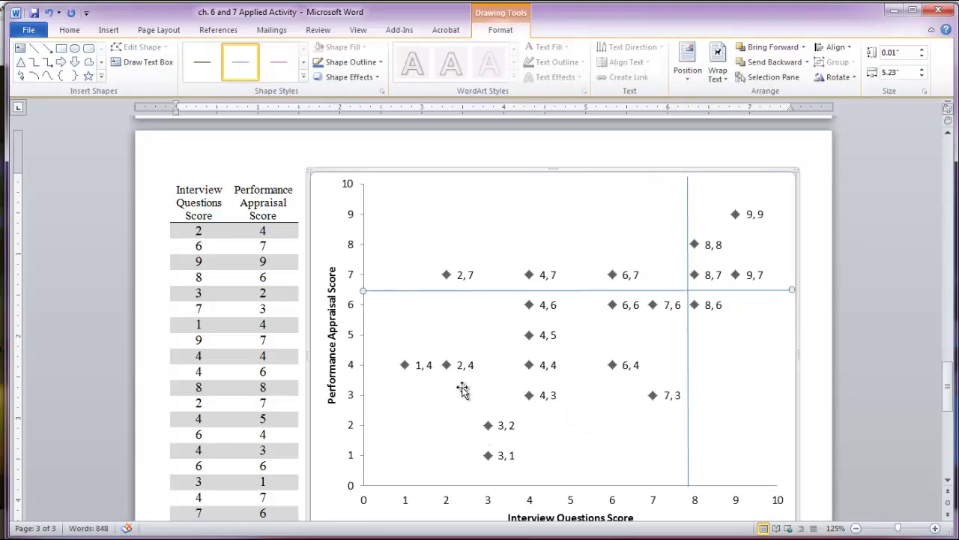
pyautogui.scroll(-1, 638, 442)
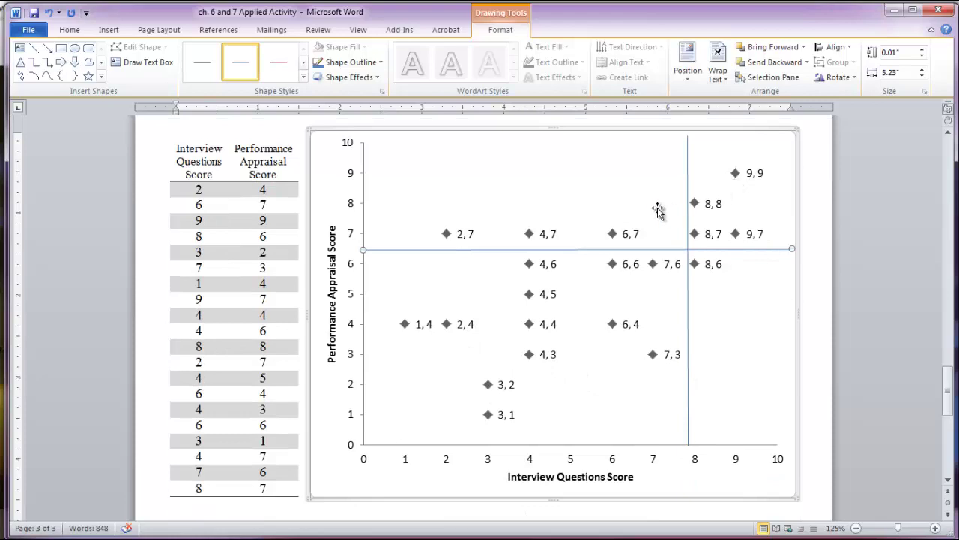
pyautogui.scroll(-5, 686, 412)
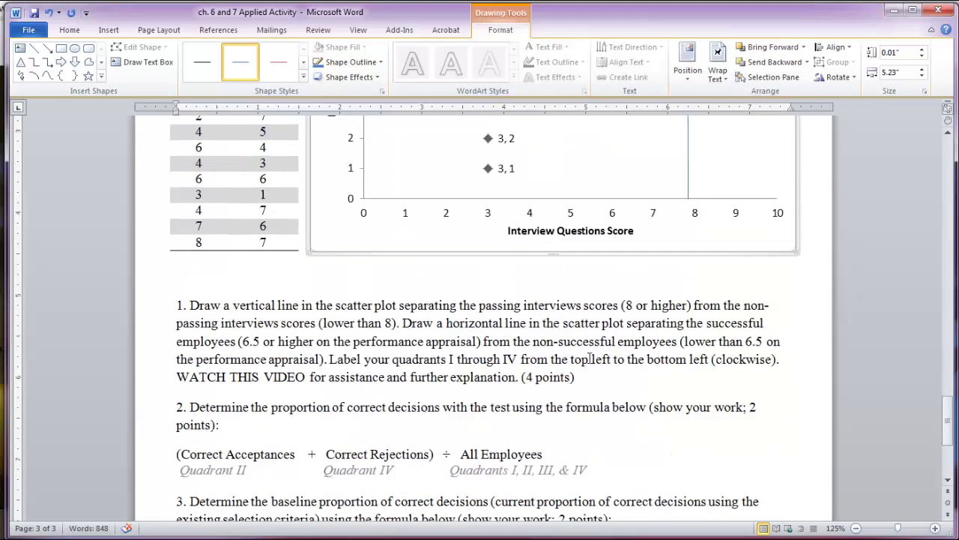
pyautogui.scroll(6, 620, 390)
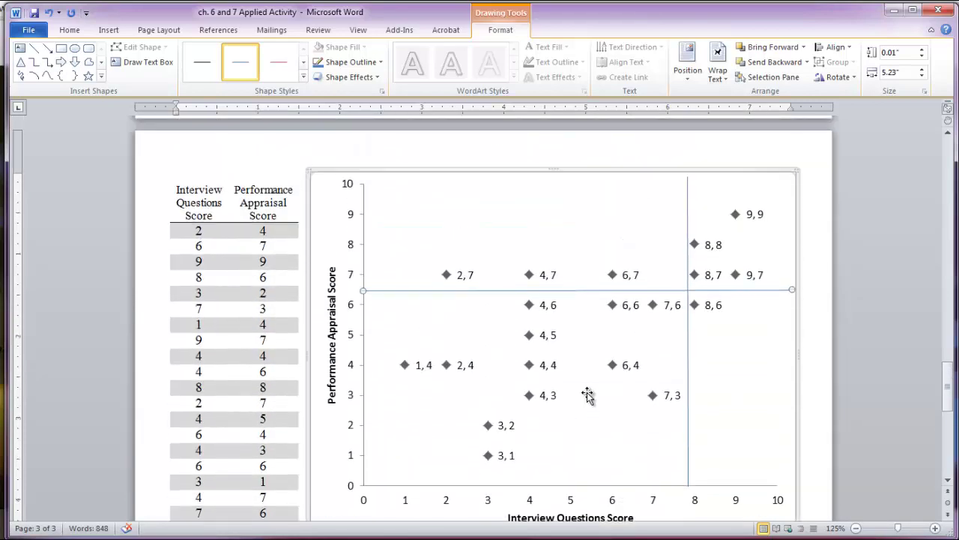
pyautogui.scroll(1, 590, 392)
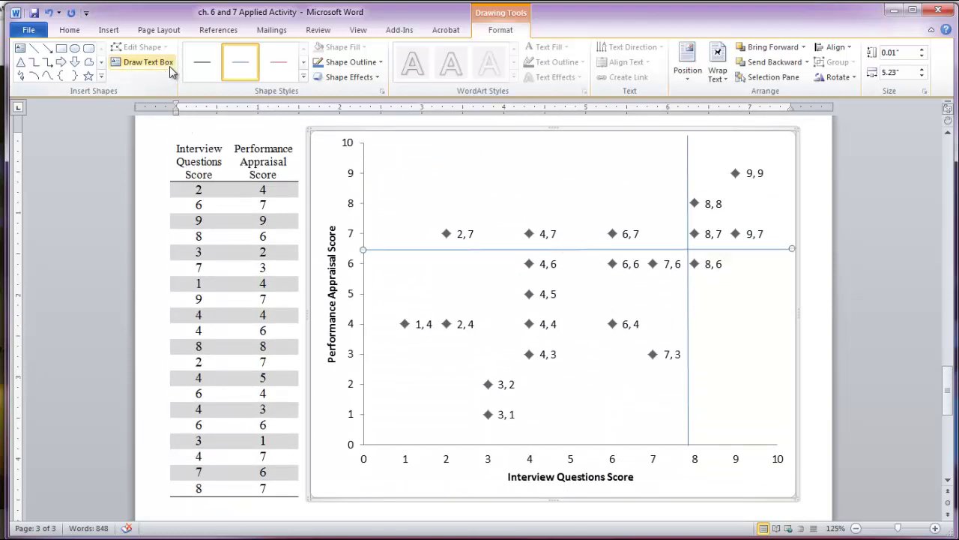
# Add a small text box labeled I in the upper-left quadrant
pyautogui.click(147, 67)
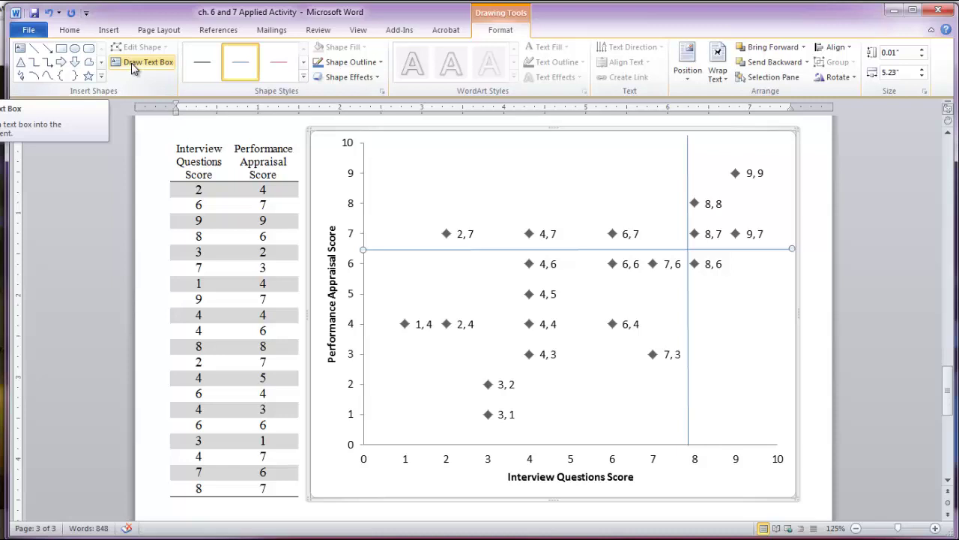
pyautogui.click(109, 30)
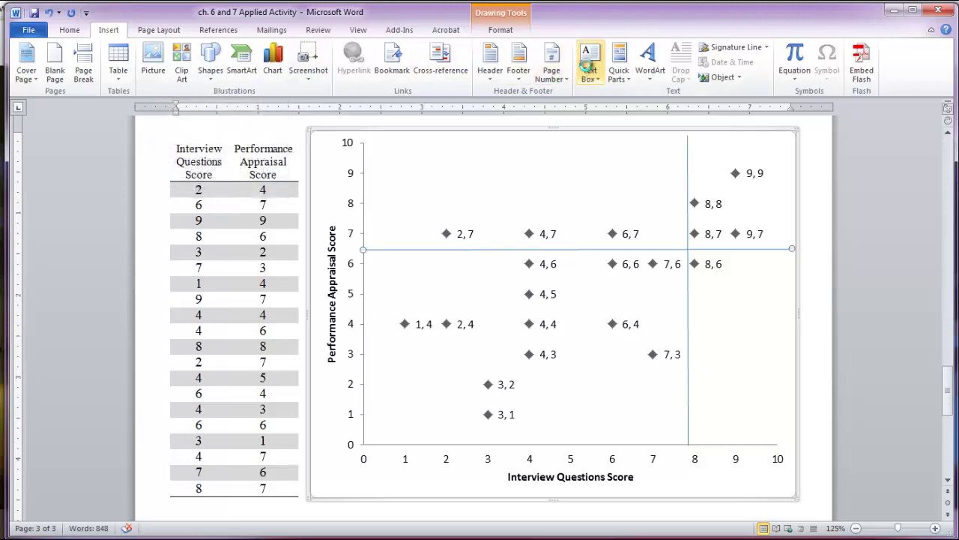
pyautogui.click(589, 66)
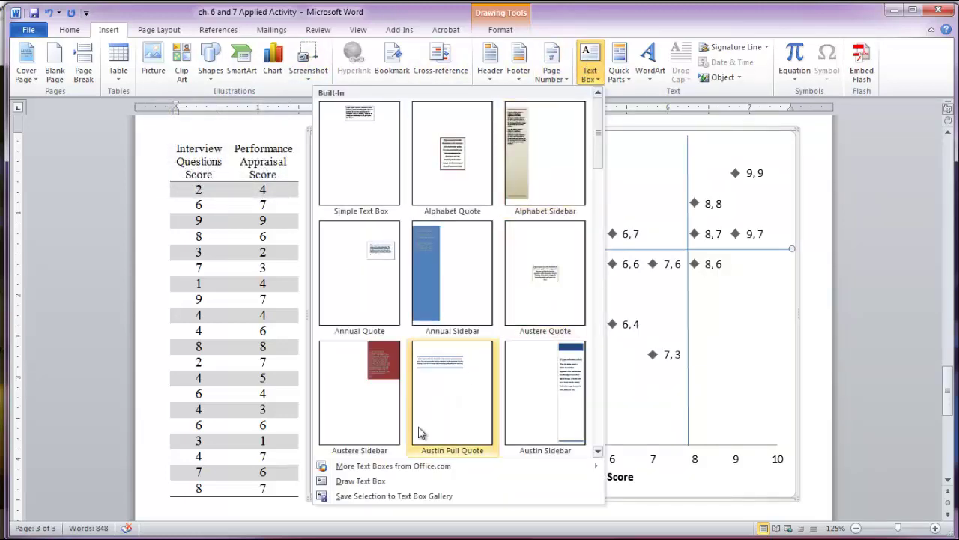
pyautogui.click(367, 484)
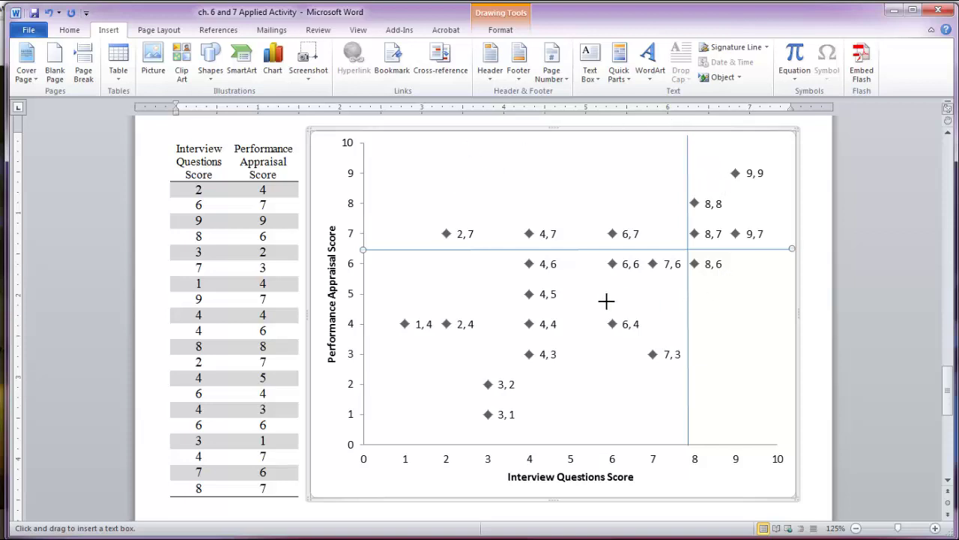
pyautogui.moveTo(390, 149); pyautogui.dragTo(428, 188)
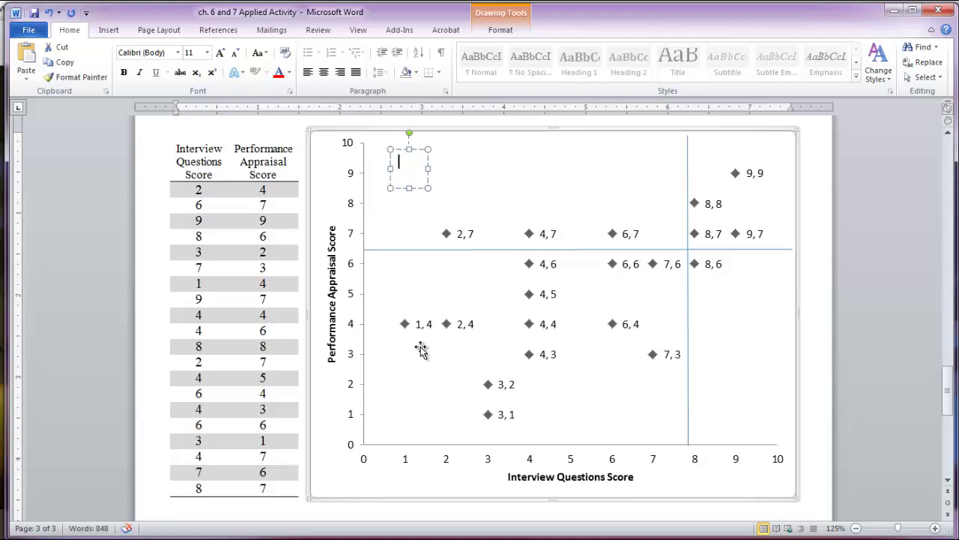
pyautogui.write('1')
pyautogui.scroll(-8, 514, 270)
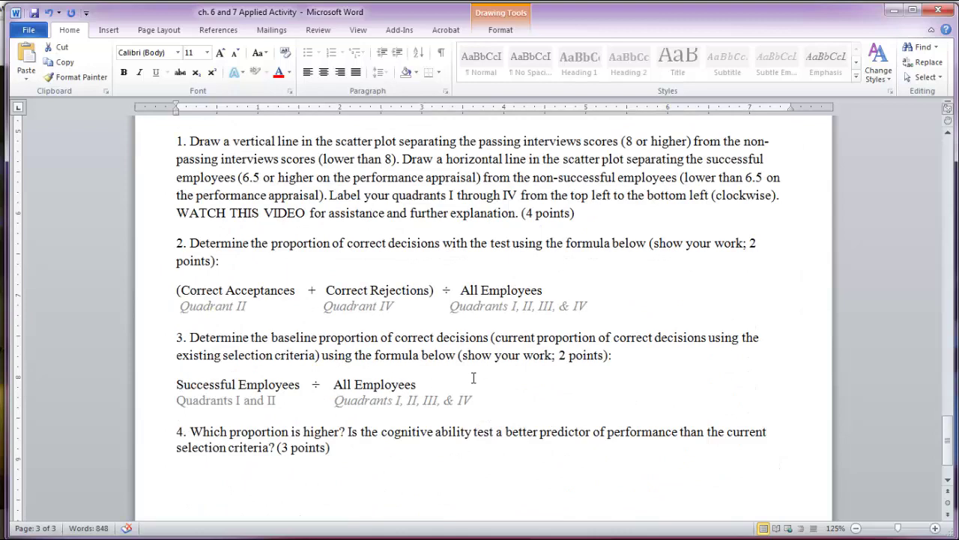
pyautogui.scroll(8, 473, 378)
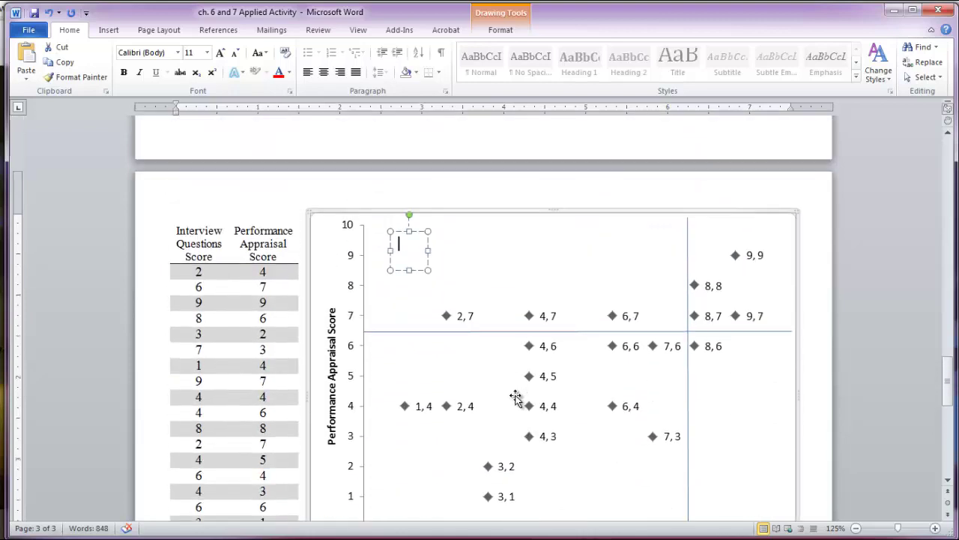
pyautogui.scroll(-8, 516, 397)
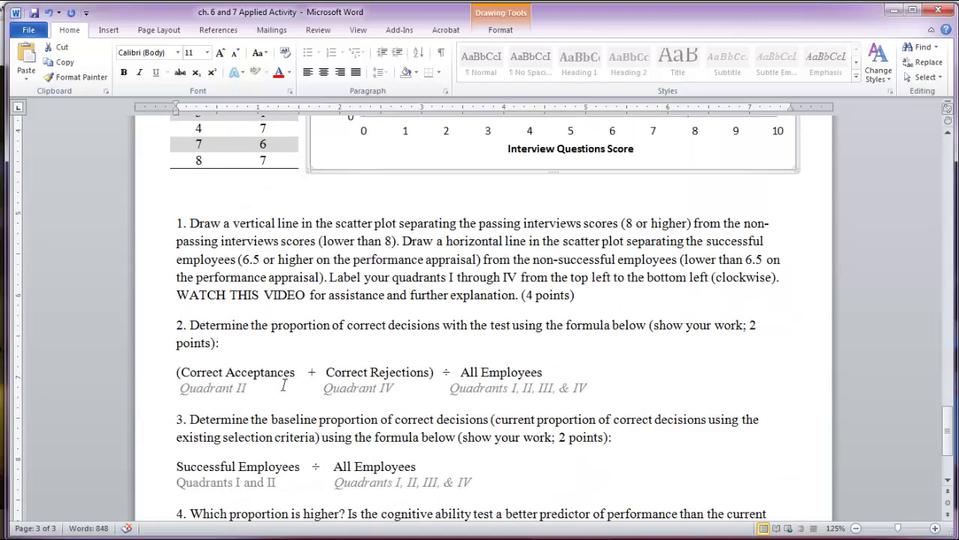
pyautogui.scroll(8, 452, 412)
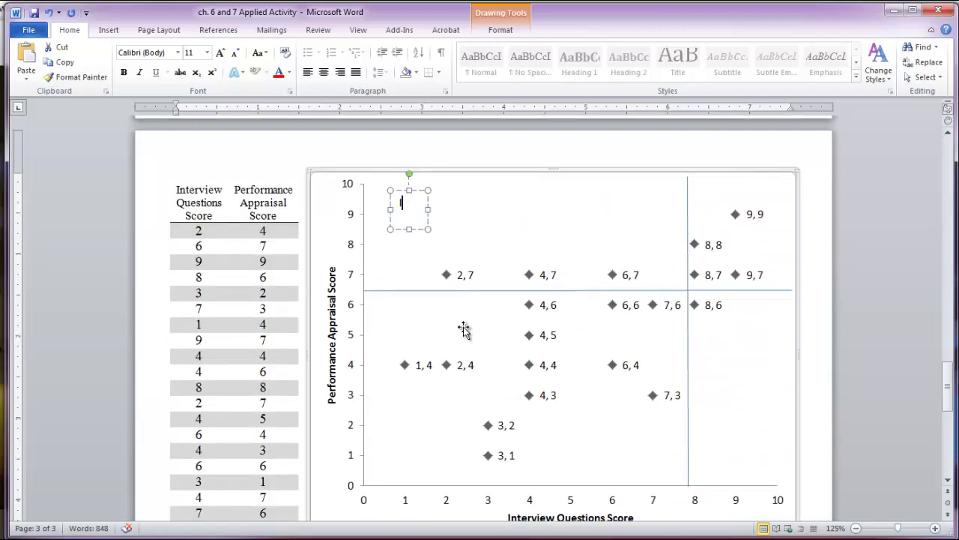
# Draw label text boxes in the top-right (II) and bottom-right (III) quadrants
pyautogui.click(108, 30)
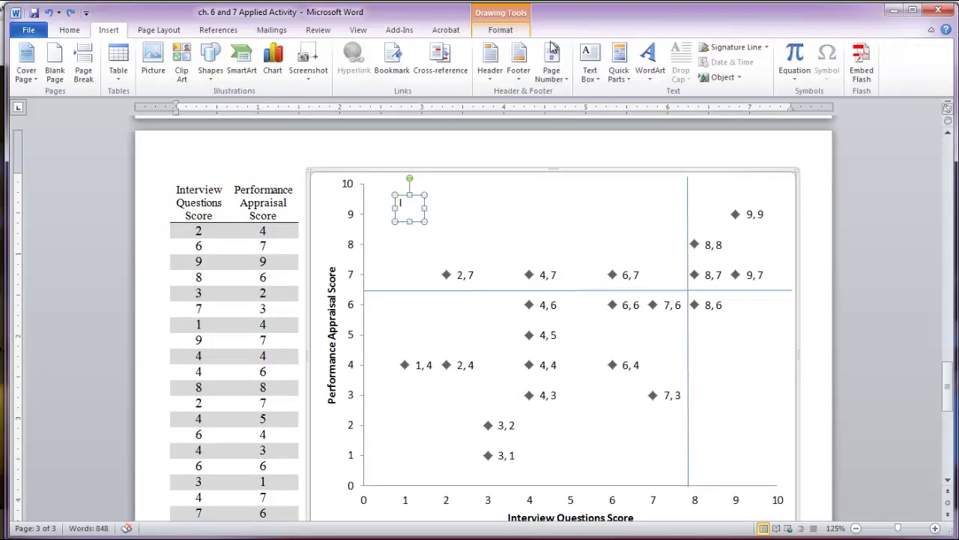
pyautogui.click(591, 66)
pyautogui.click(379, 484)
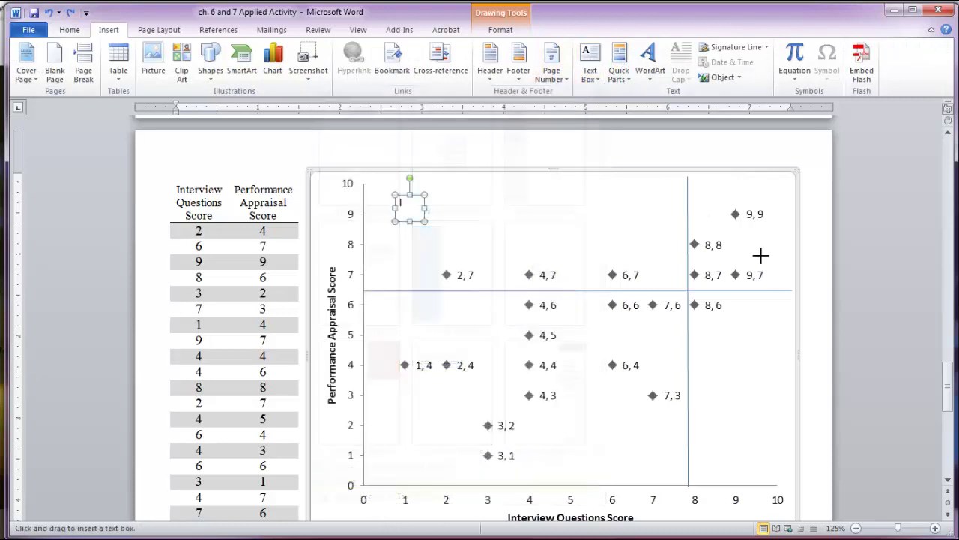
pyautogui.moveTo(701, 186); pyautogui.dragTo(728, 227)
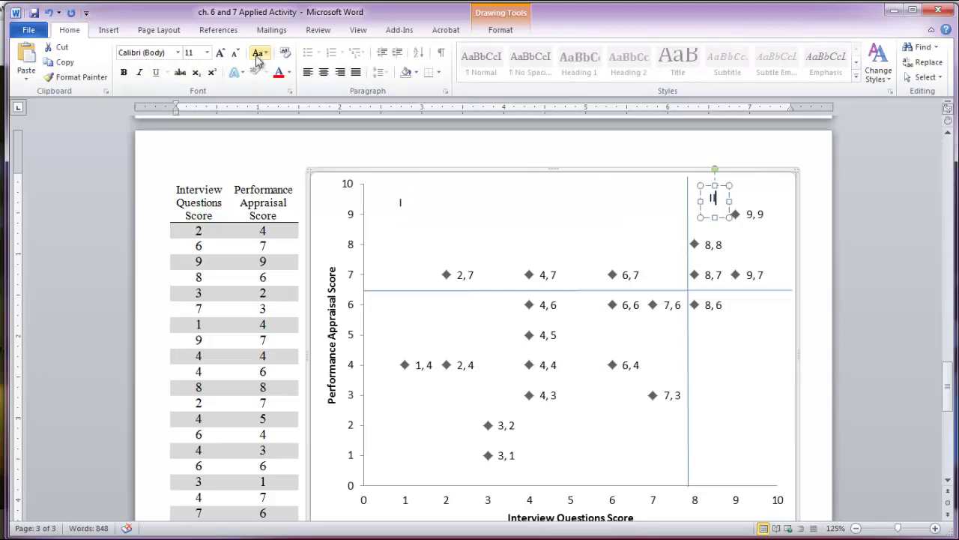
pyautogui.click(109, 30)
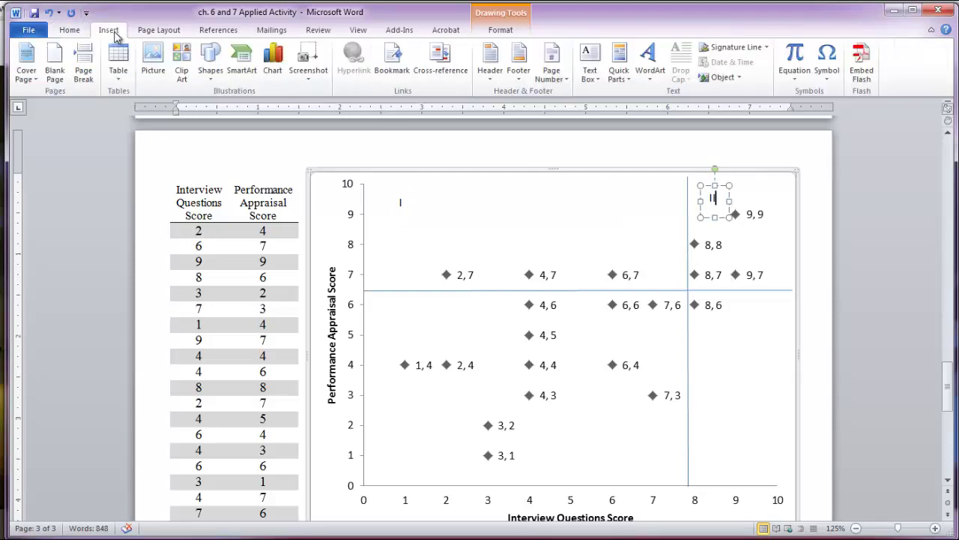
pyautogui.click(594, 66)
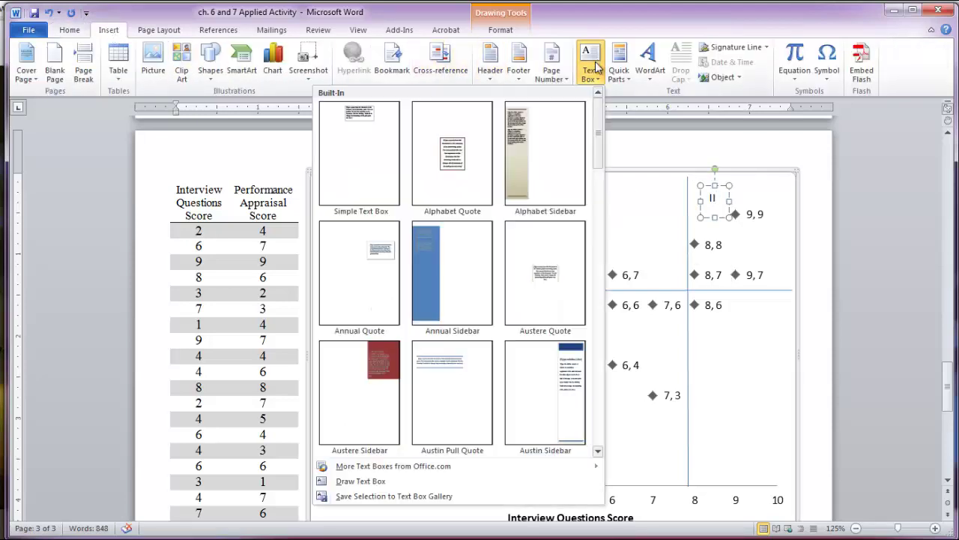
pyautogui.click(350, 480)
pyautogui.moveTo(721, 339)
pyautogui.mouseDown()
pyautogui.moveTo(728, 362)
pyautogui.moveTo(756, 369)
pyautogui.mouseUp()
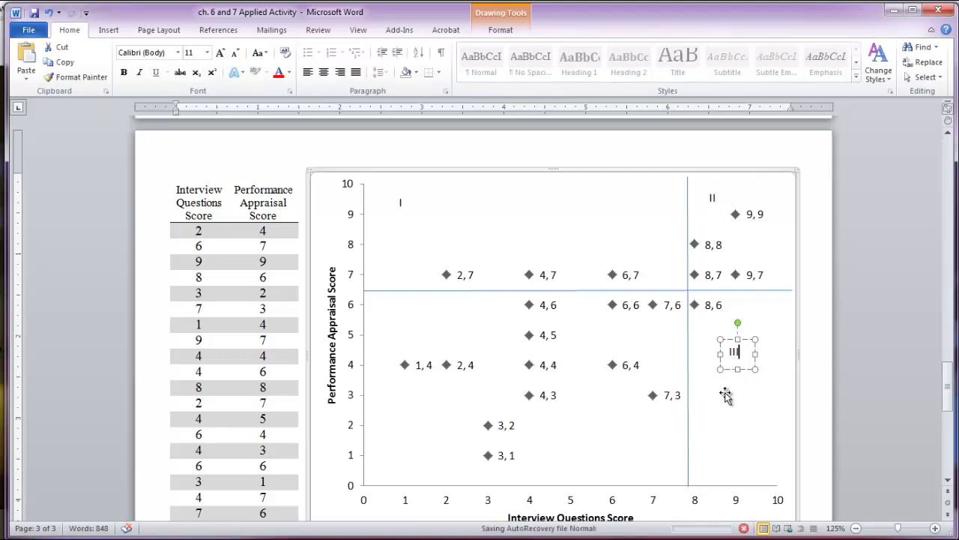
# Draw the IV label text box in the bottom-left quadrant
pyautogui.click(110, 30)
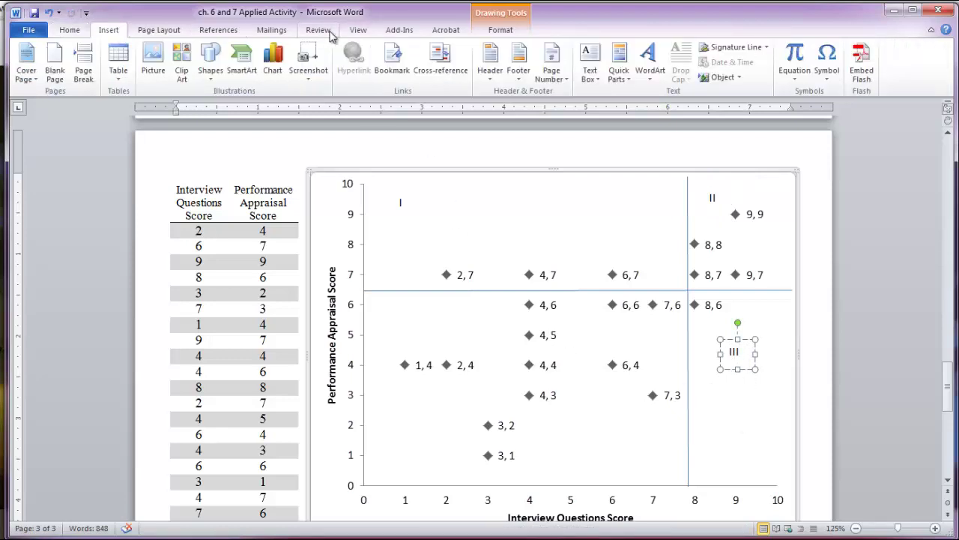
pyautogui.click(589, 71)
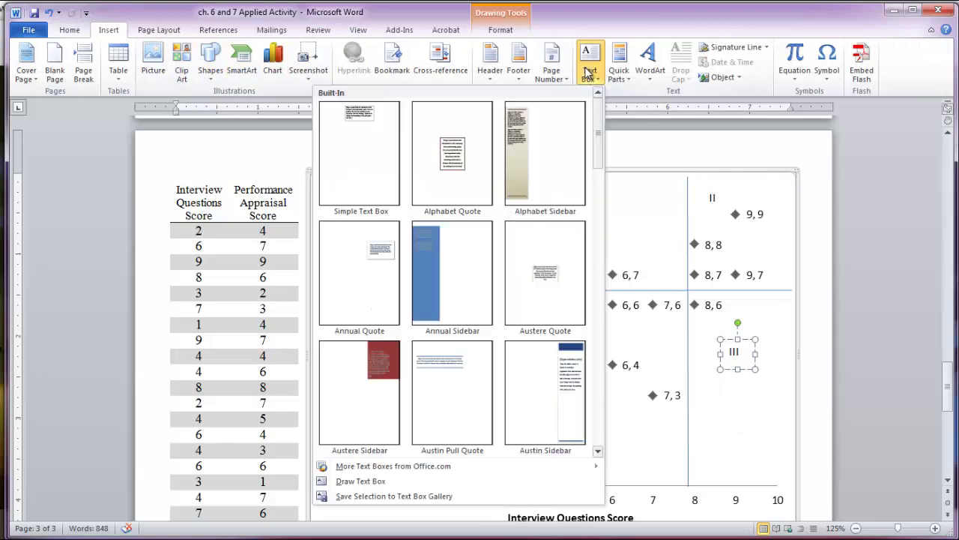
pyautogui.click(351, 484)
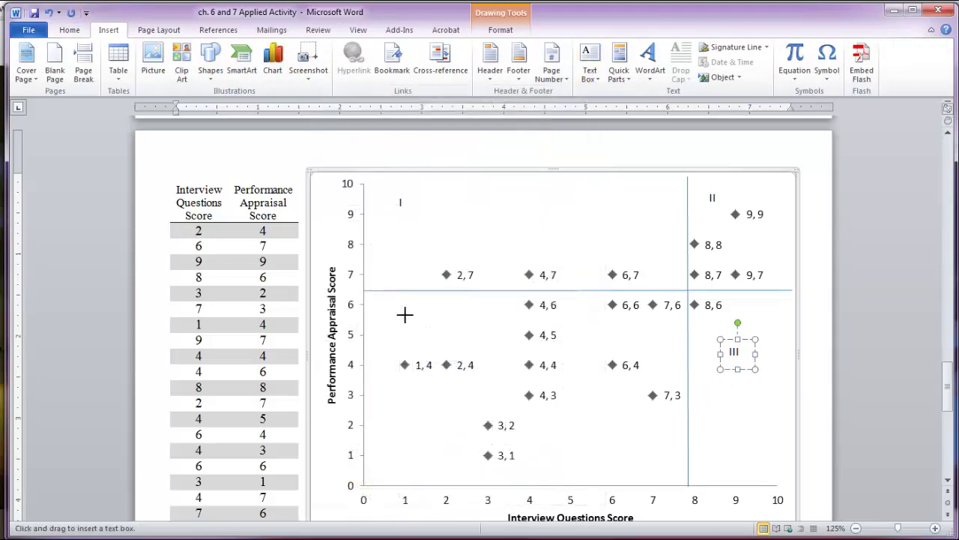
pyautogui.moveTo(403, 315); pyautogui.dragTo(447, 346)
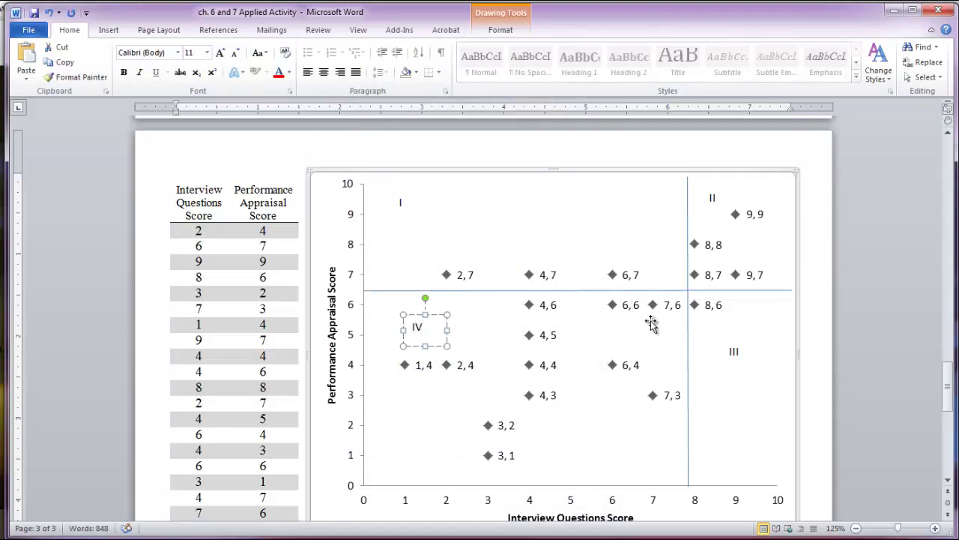
pyautogui.click(820, 402)
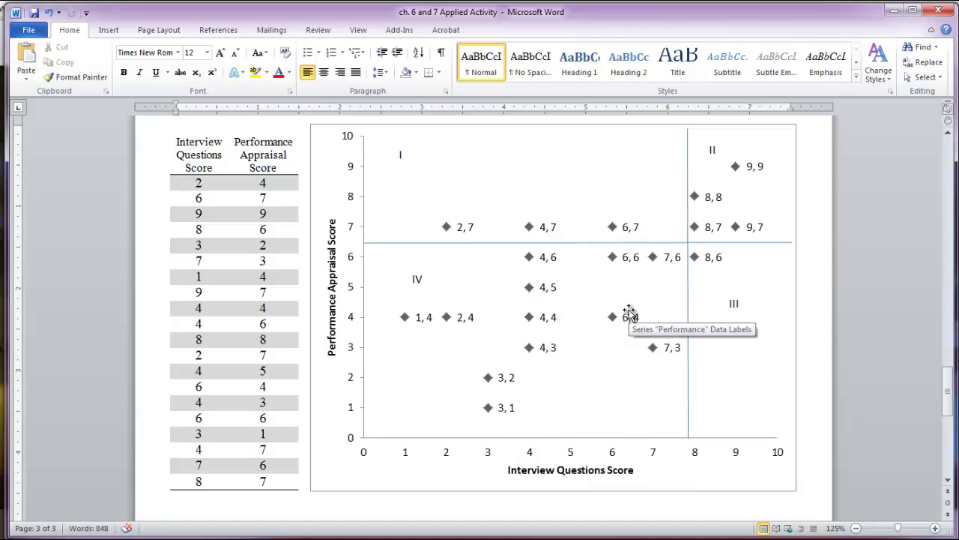
pyautogui.scroll(-6, 630, 312)
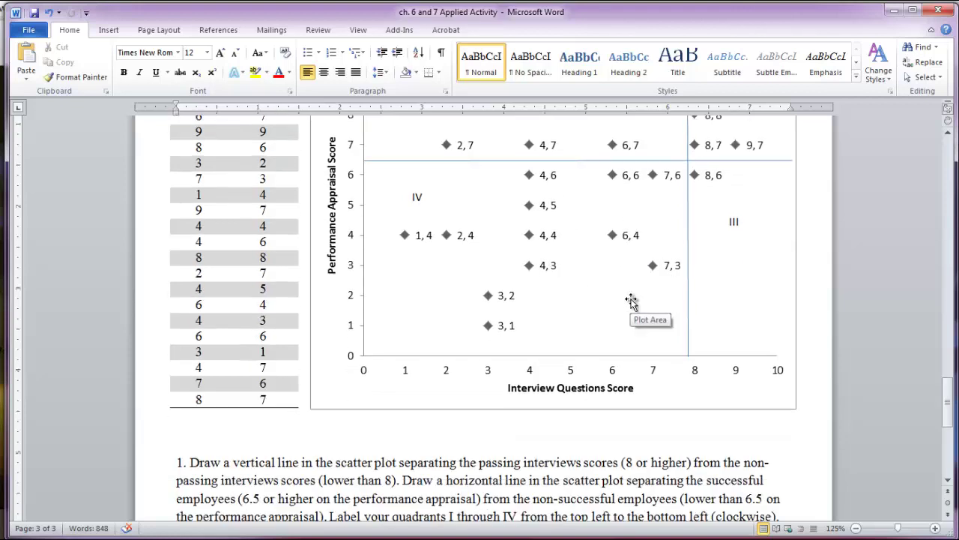
pyautogui.scroll(-4, 632, 308)
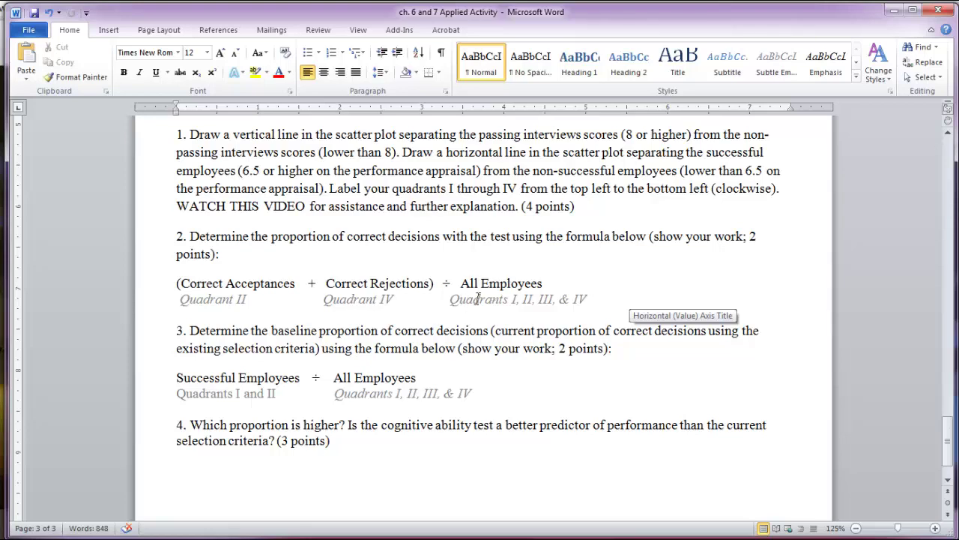
pyautogui.scroll(15, 508, 295)
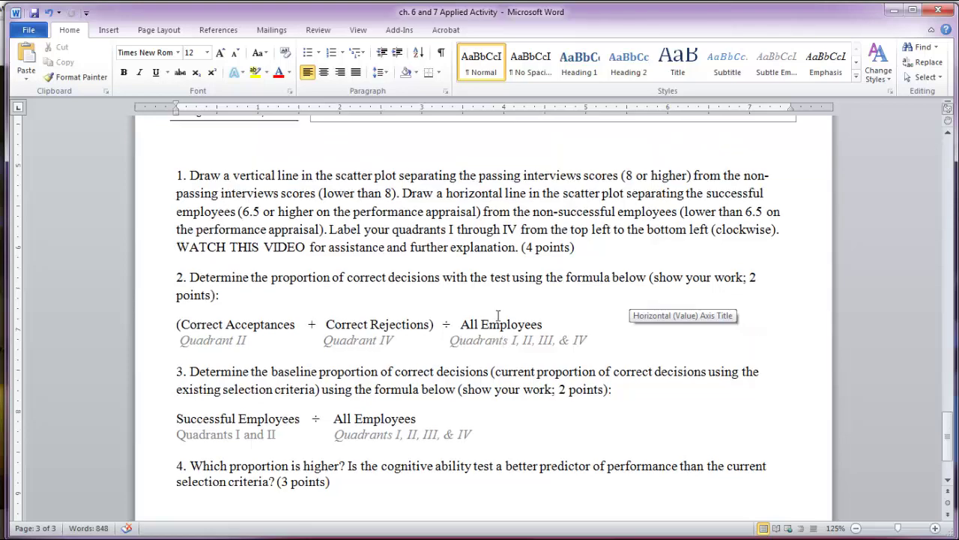
pyautogui.scroll(6, 388, 347)
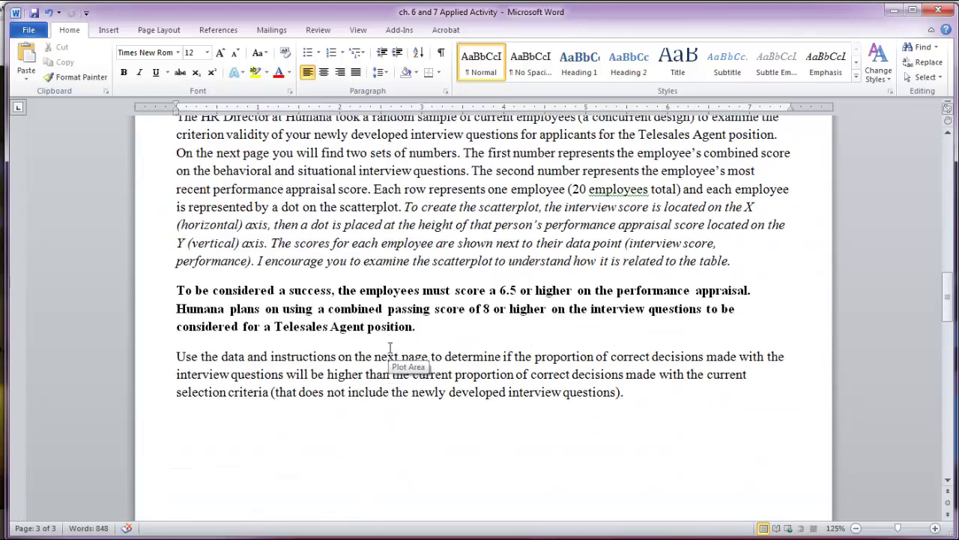
pyautogui.scroll(-15, 407, 302)
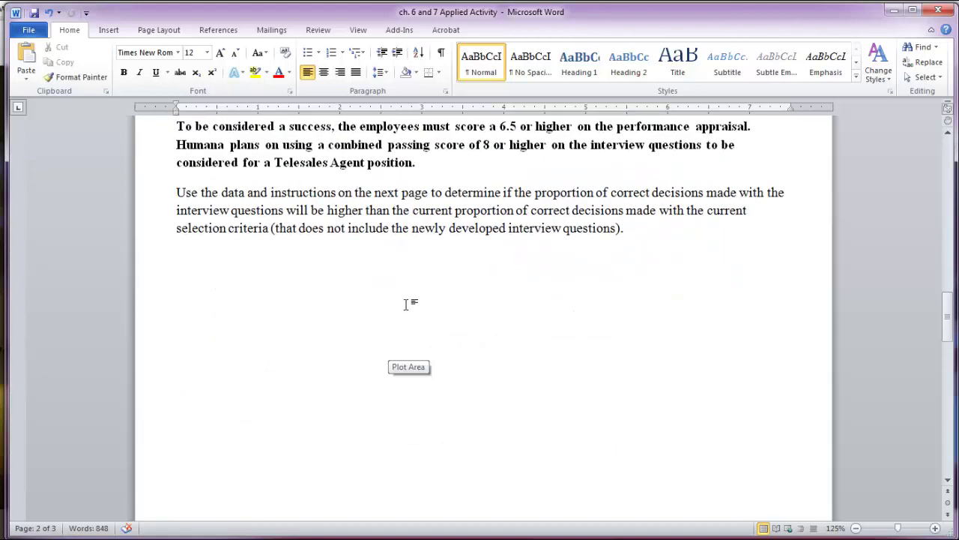
pyautogui.scroll(1, 399, 330)
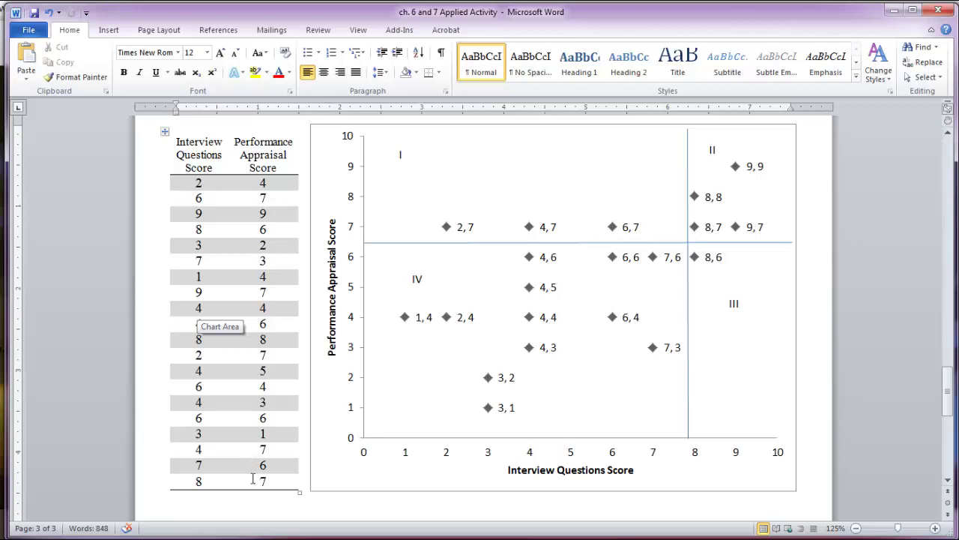
pyautogui.scroll(-12, 525, 359)
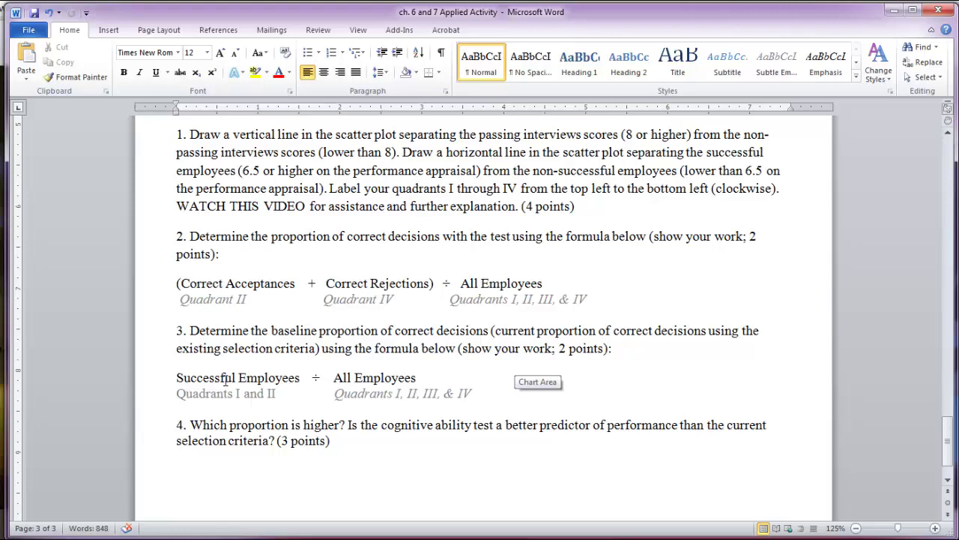
pyautogui.scroll(4, 255, 394)
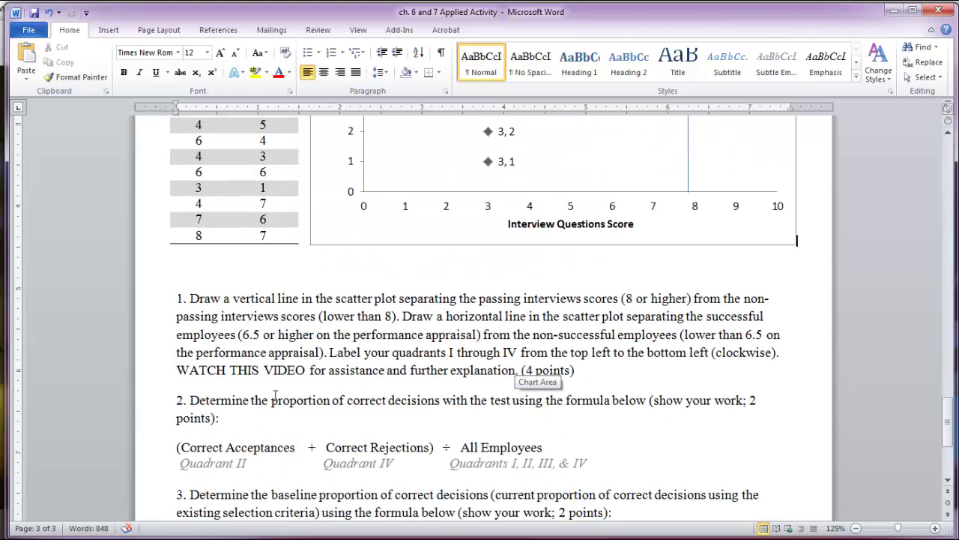
pyautogui.scroll(6, 275, 395)
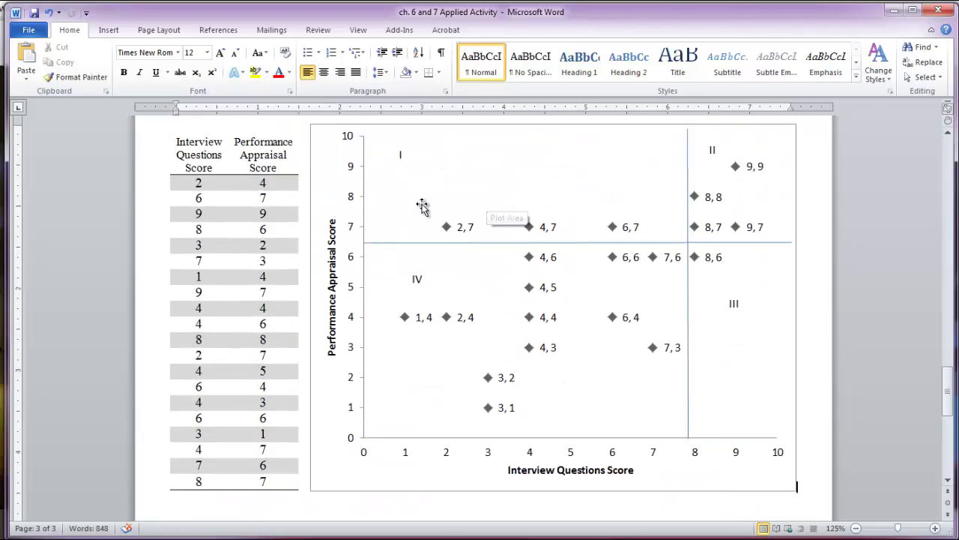
pyautogui.scroll(-9, 420, 274)
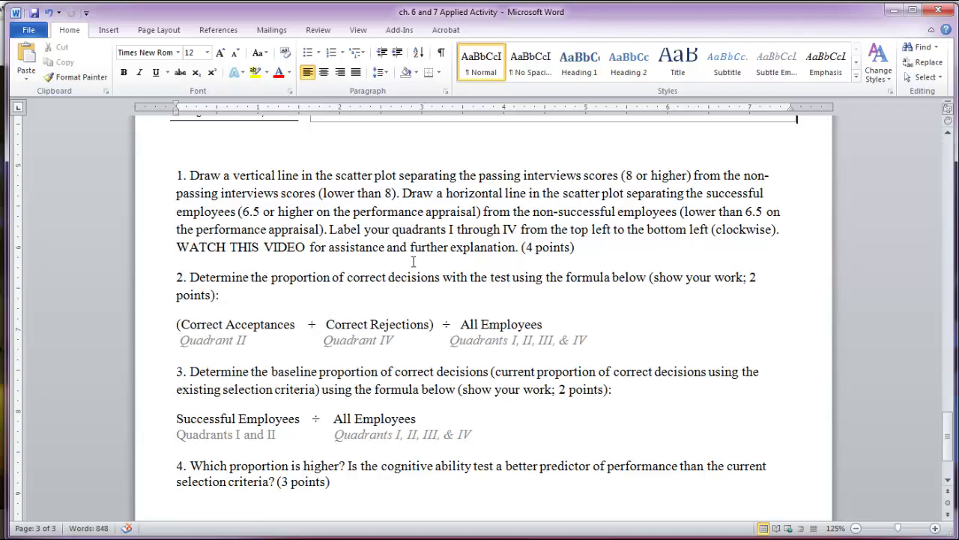
pyautogui.scroll(2, 413, 285)
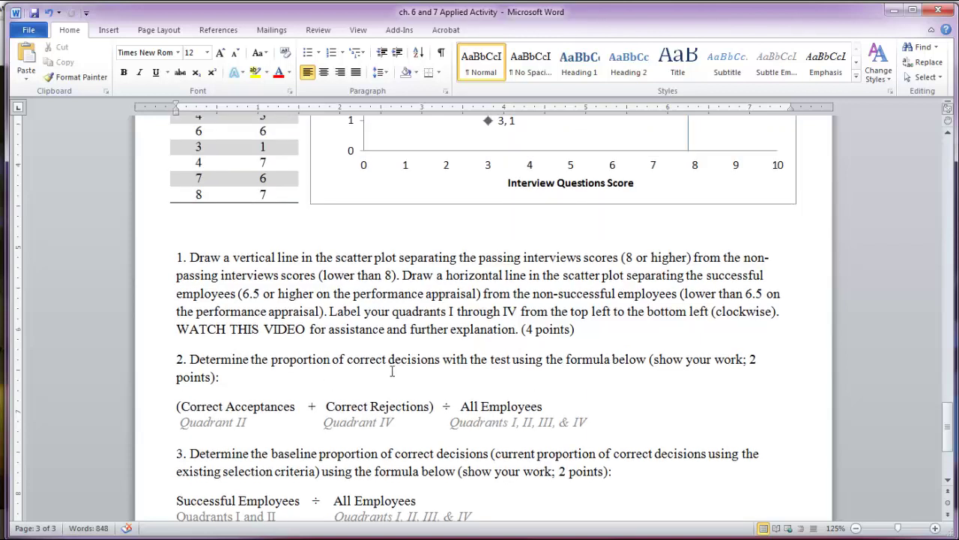